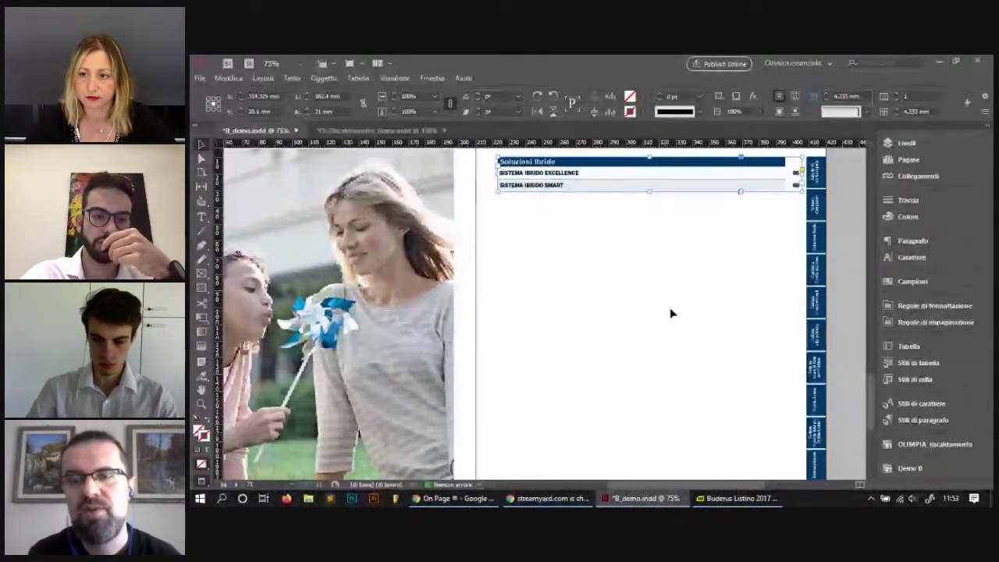
Review the Soluzioni Ibride index page and the earlier Smart hybrid system pages with their accessory tables in B_demo.indd
left_click(611, 322)
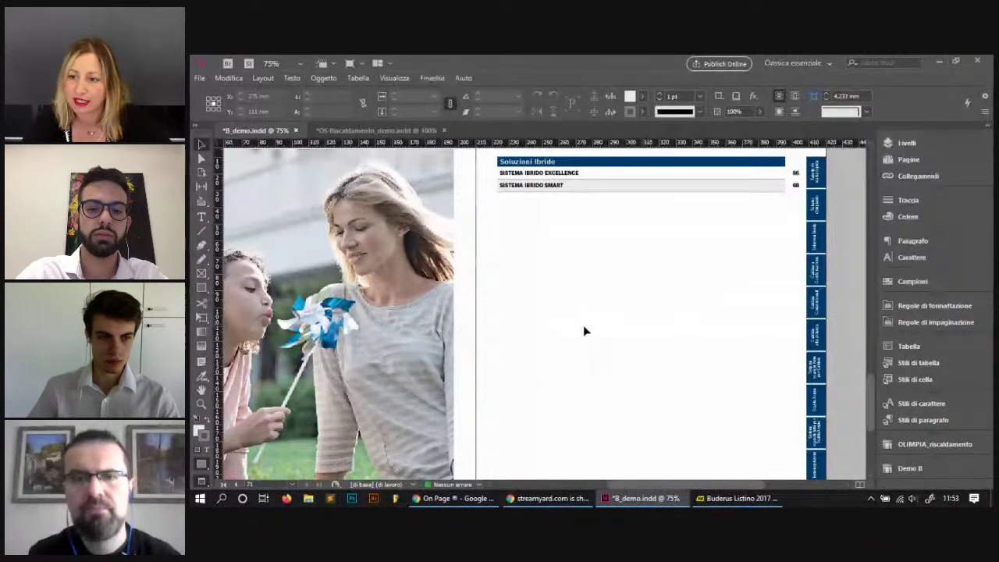
scroll(584, 327, "up", 2)
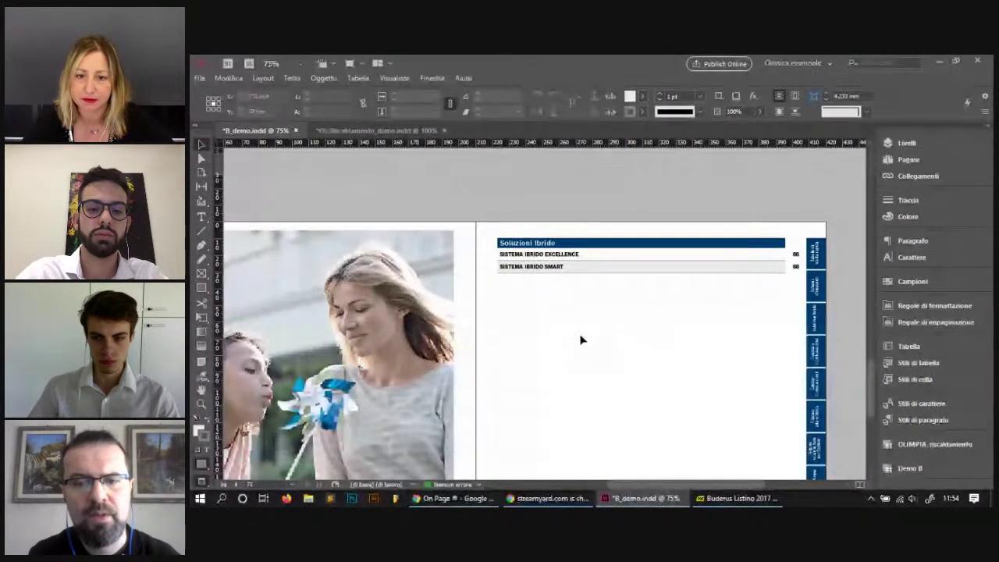
scroll(570, 351, "down", 1)
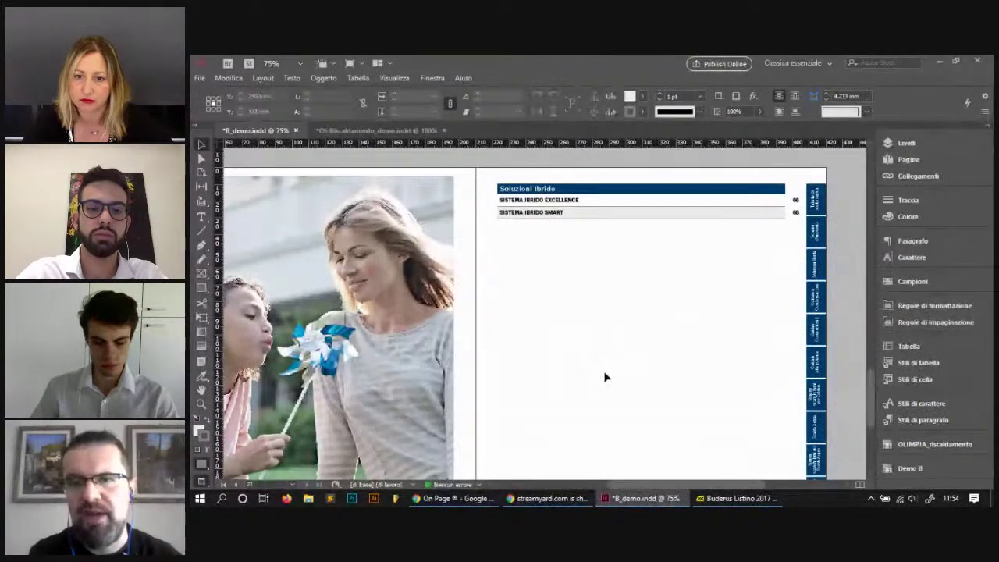
scroll(600, 380, "up", 3)
scroll(596, 378, "up", 8)
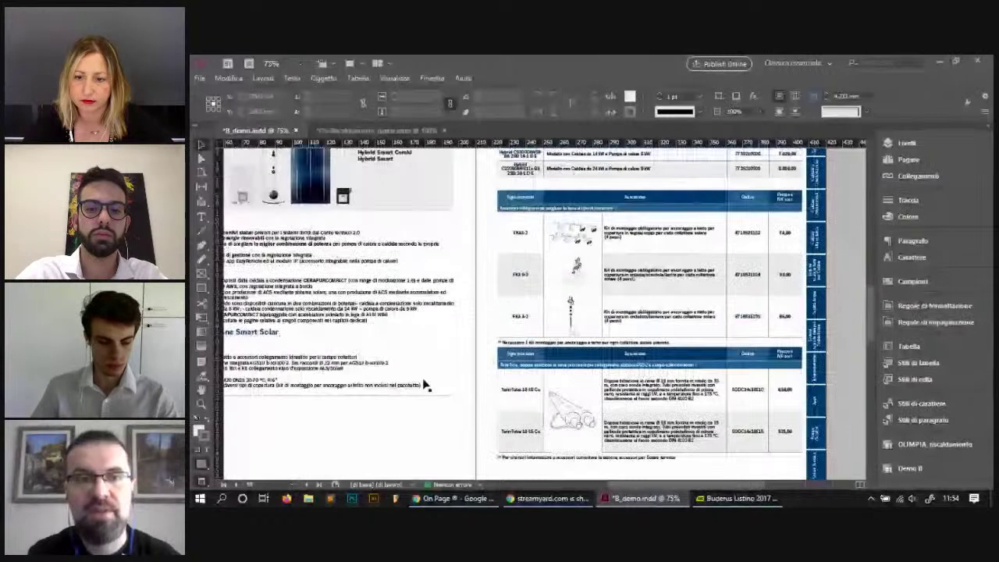
scroll(425, 382, "up", 1)
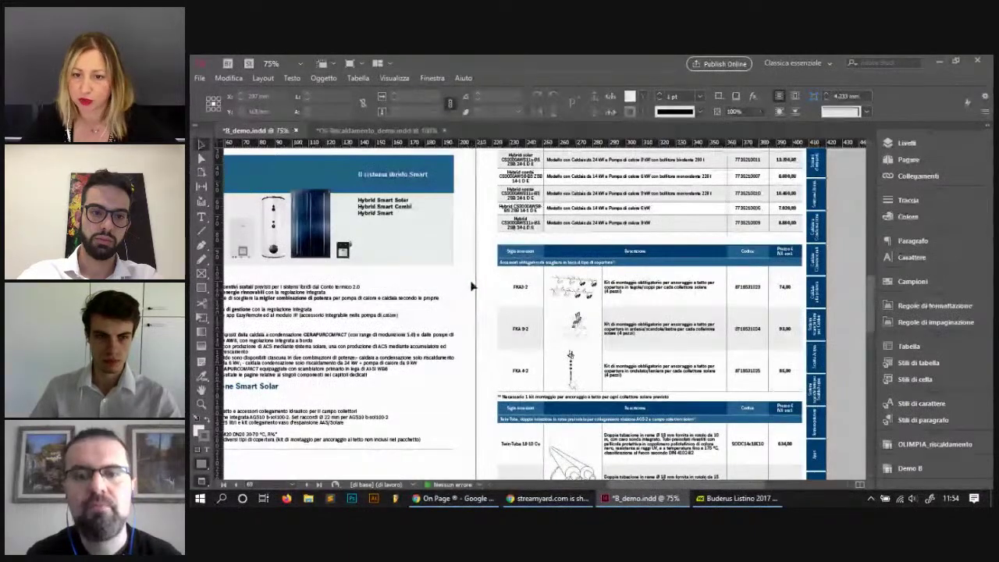
scroll(469, 287, "down", 1)
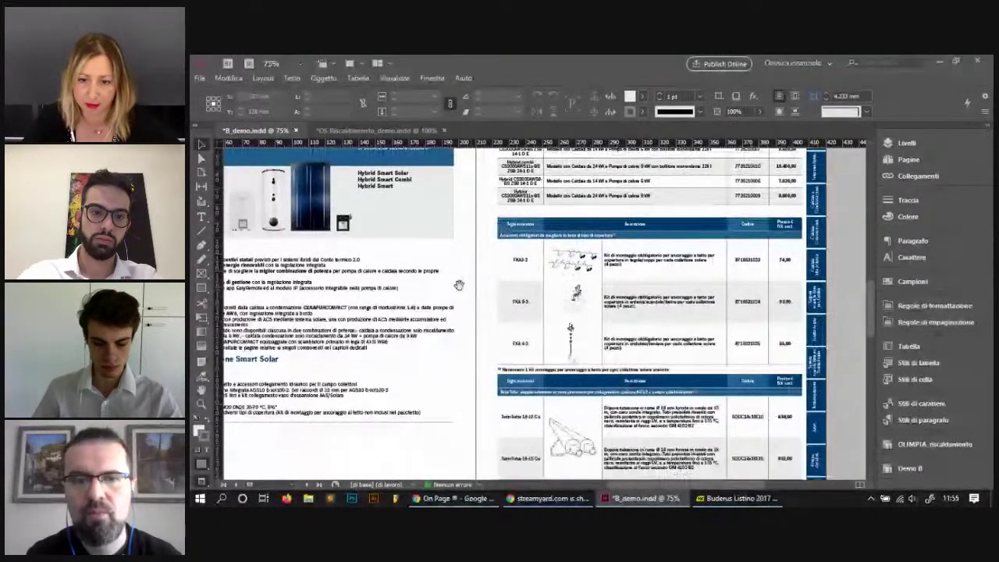
scroll(459, 286, "left", 1)
scroll(473, 289, "left", 4)
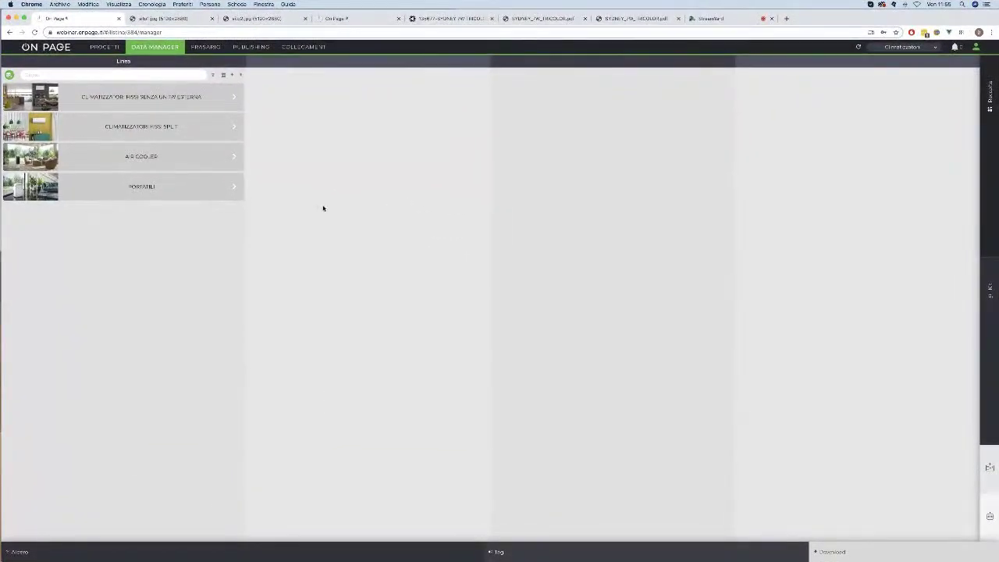
In On Page, view the output types offered for a new connection and the publishing templates, ending in the data manager
left_click(304, 47)
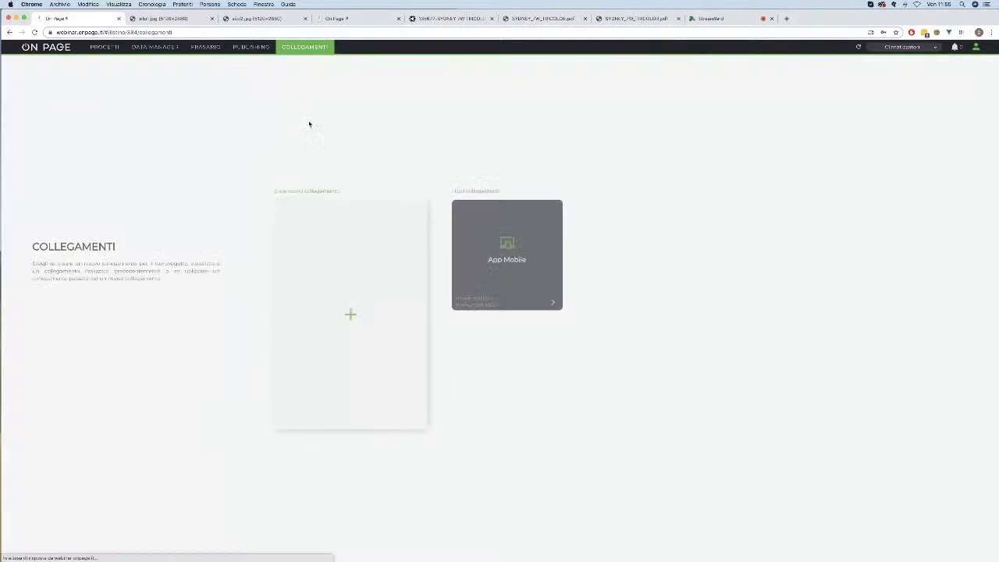
left_click(353, 286)
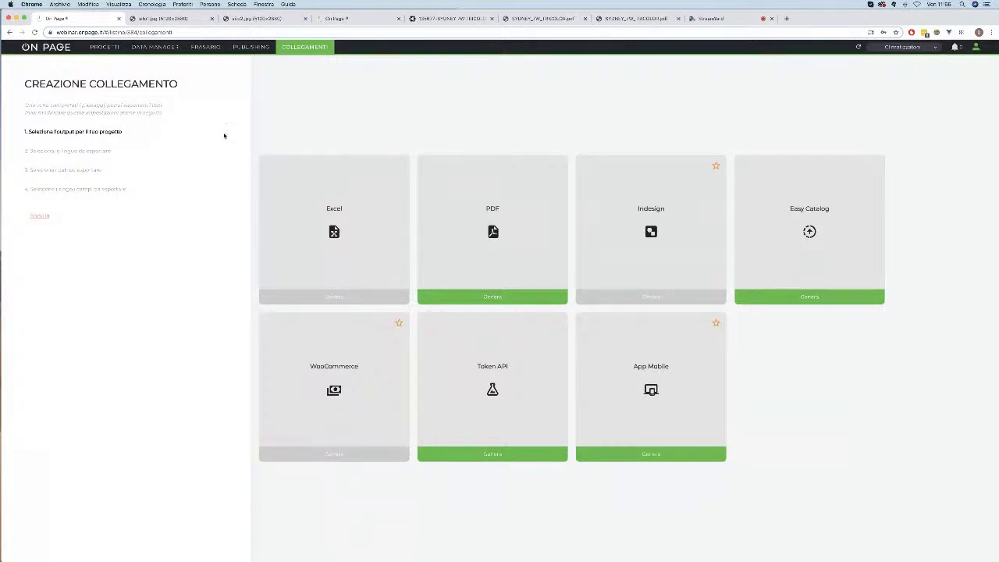
left_click(250, 47)
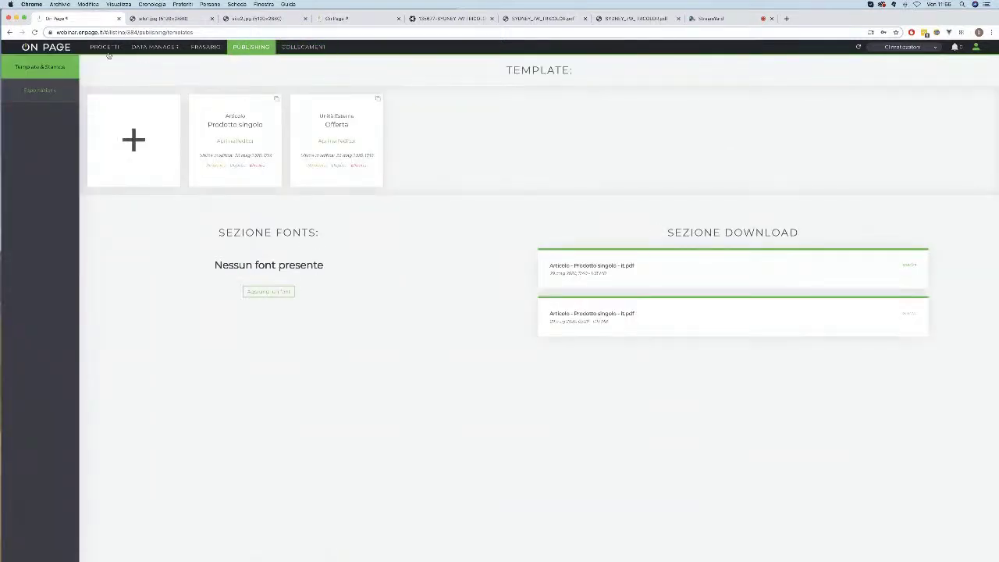
left_click(139, 47)
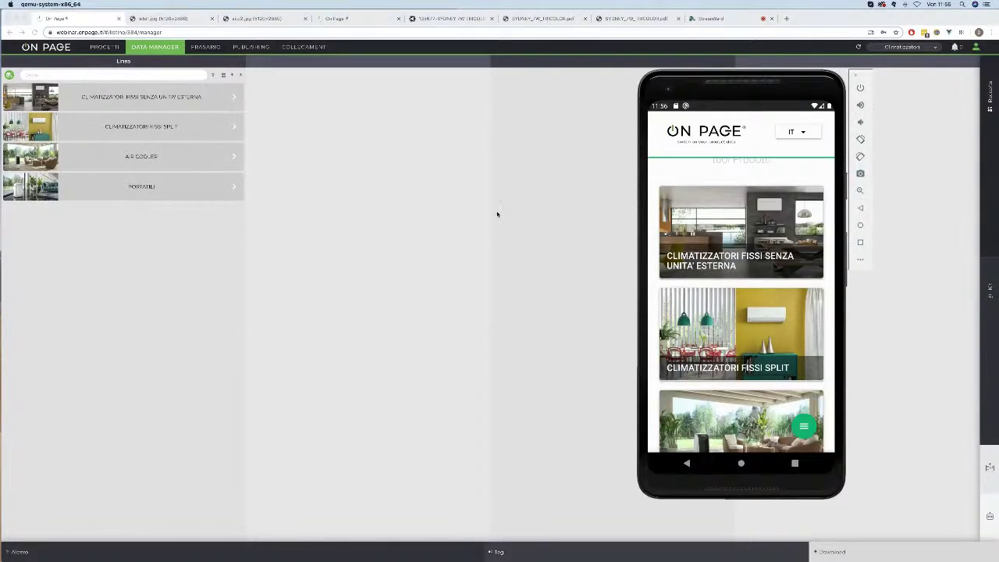
Switch to the phone emulator and look over the product lines on the On Page app's home screen
scroll(726, 256, "down", 1)
scroll(710, 280, "up", 2)
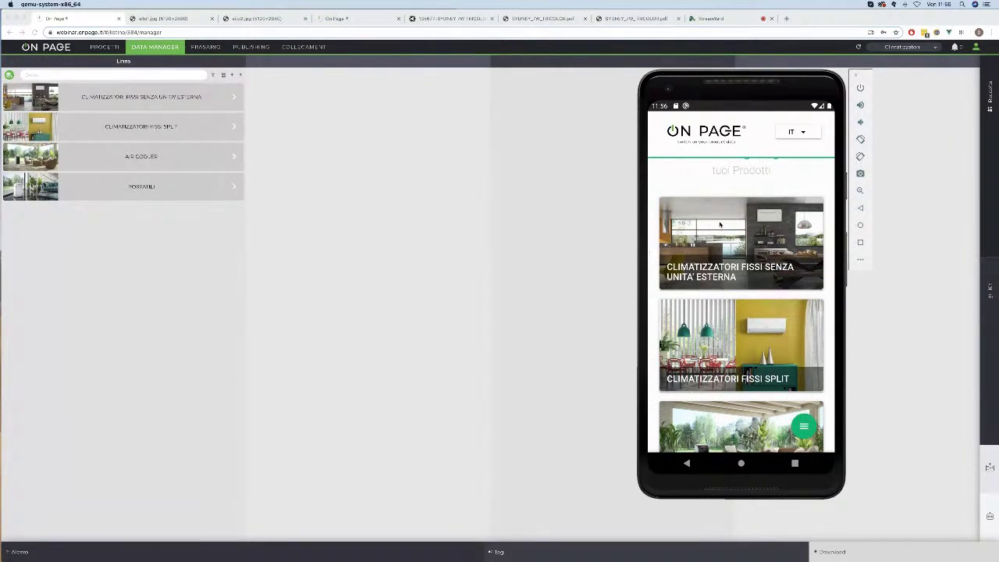
scroll(698, 234, "up", 1)
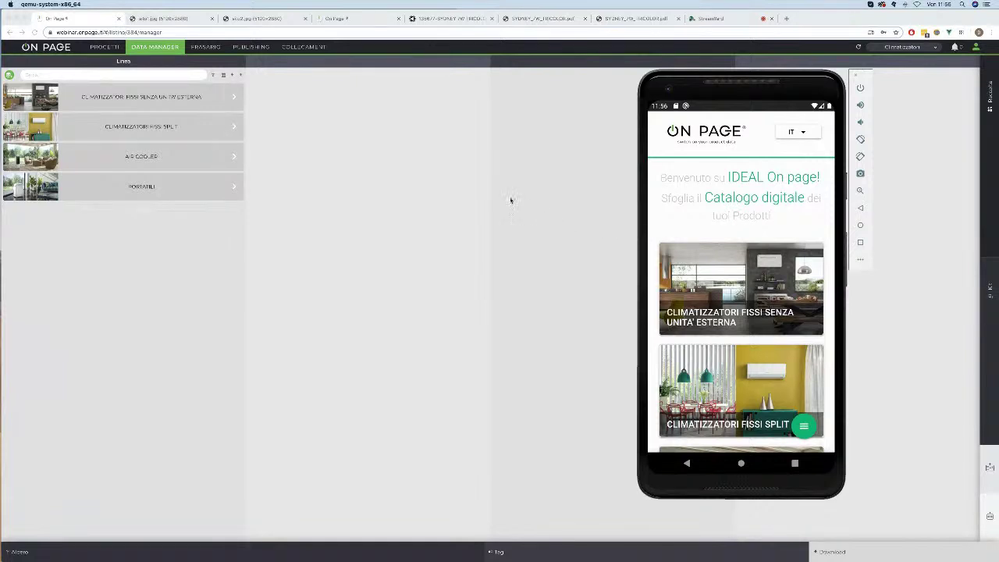
Back in the browser, check the project's existing App Mobile connection and return to the data manager
left_click(461, 195)
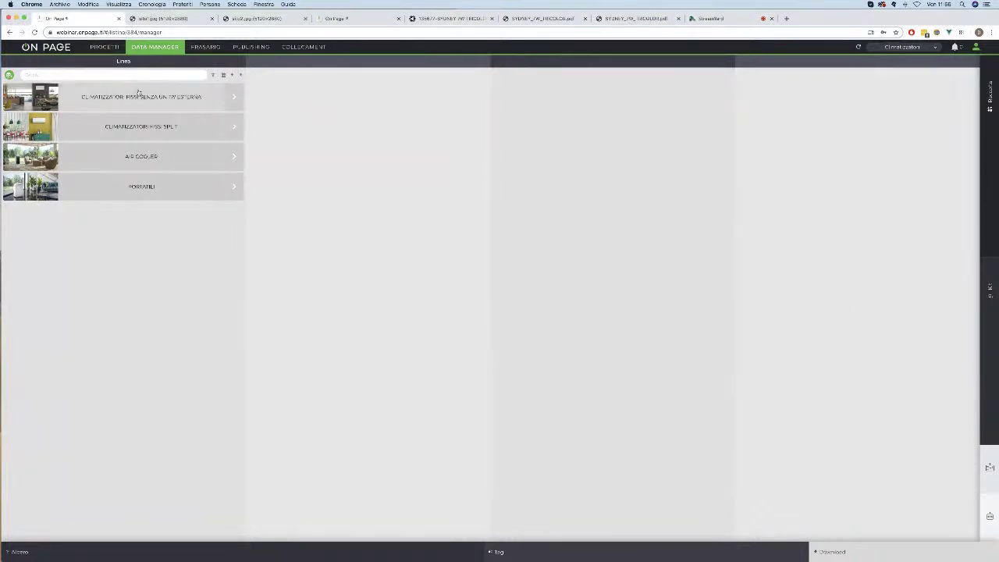
left_click(305, 48)
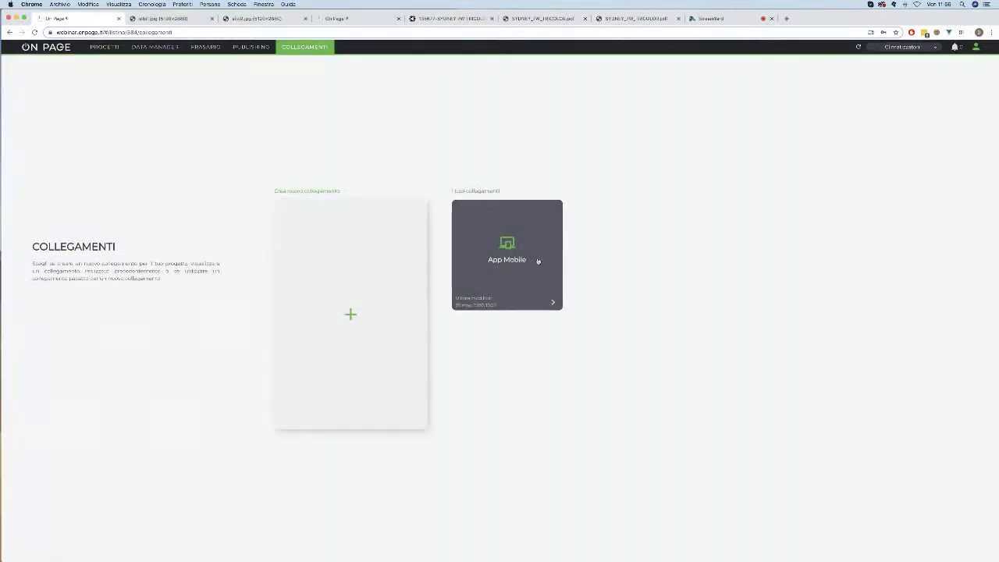
left_click(155, 47)
In the phone emulator, view all product lines down to PORTATILI and toggle the app's floating menu
key("super+Tab")
scroll(739, 304, "down", 5)
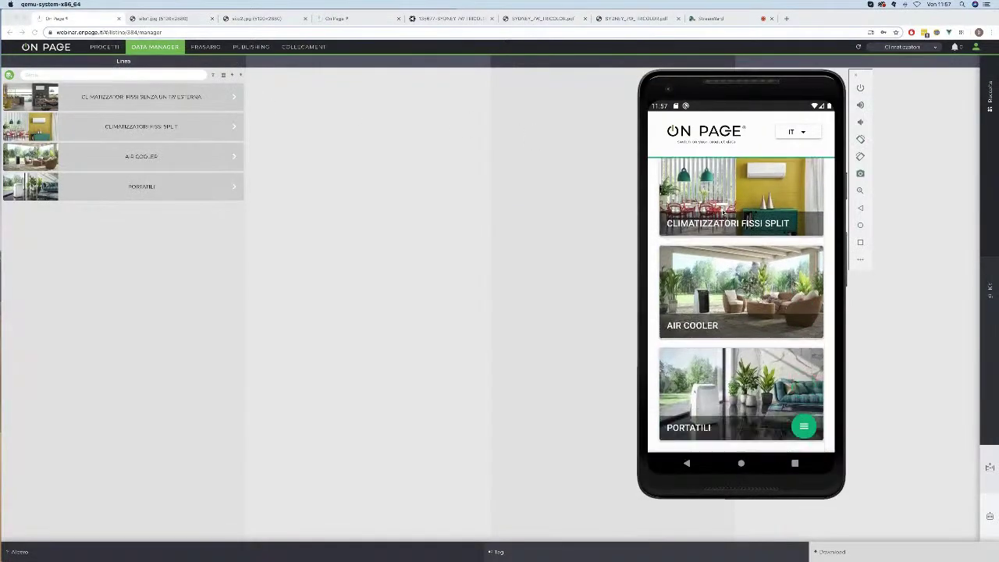
left_click(803, 424)
left_click(802, 425)
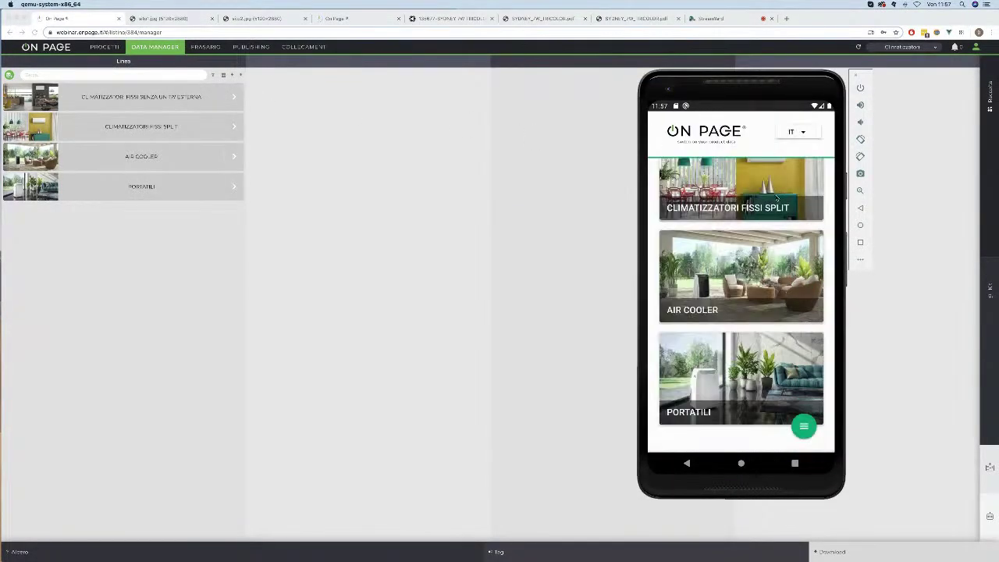
scroll(749, 234, "up", 5)
Open the CLIMATIZZATORI FISSI SENZA UNITA' ESTERNA line in the app and show the products of its Unico Air range
left_click(720, 298)
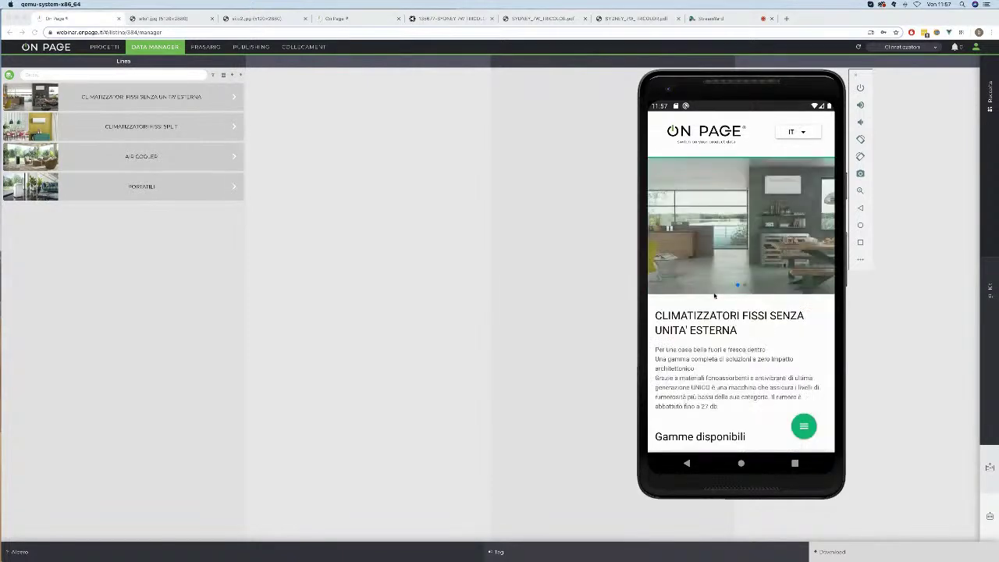
scroll(752, 286, "down", 3)
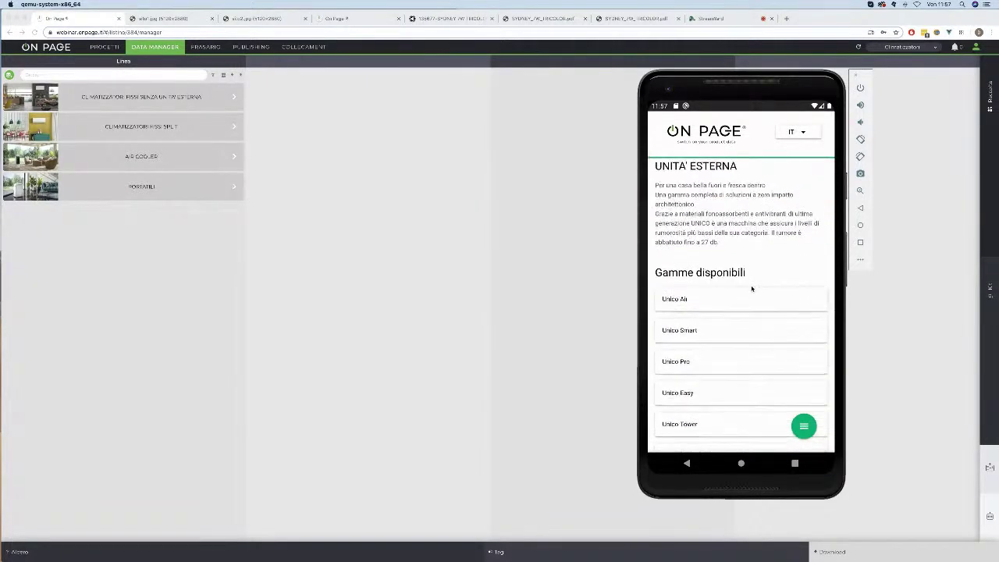
left_click(754, 300)
scroll(750, 297, "down", 1)
scroll(742, 272, "up", 1)
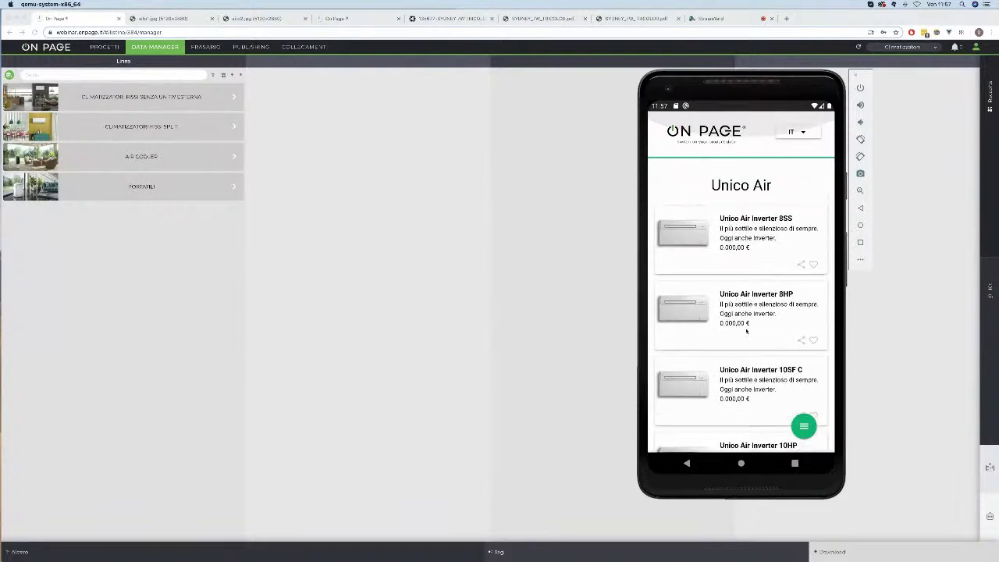
Open the Unico Air Inverter 8SS product and examine its feature descriptions
left_click(745, 237)
scroll(745, 237, "down", 3)
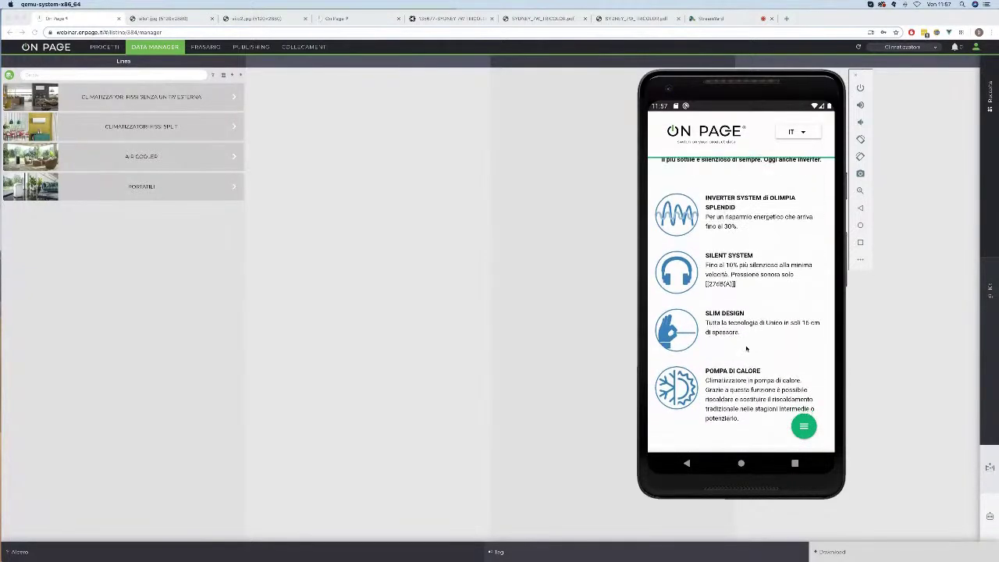
scroll(744, 259, "up", 3)
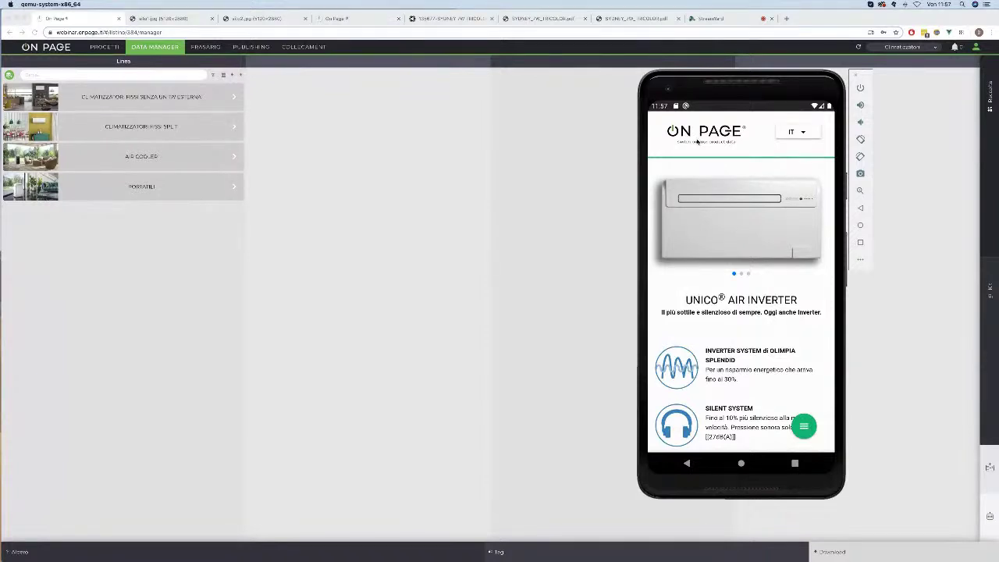
Return to the app's home screen and reopen the CLIMATIZZATORI FISSI SENZA UNITA' ESTERNA line
left_click(672, 142)
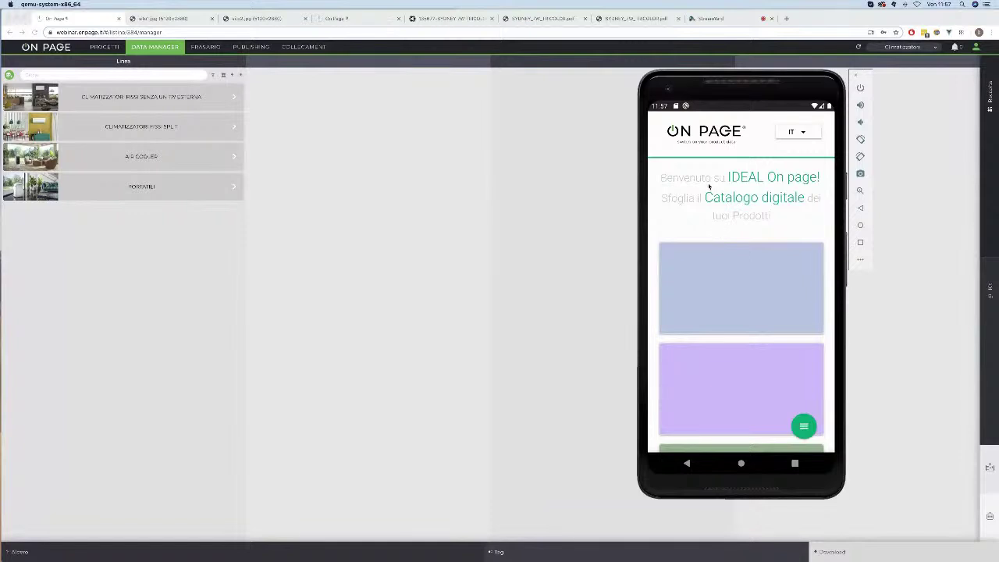
scroll(712, 218, "down", 2)
scroll(718, 258, "up", 1)
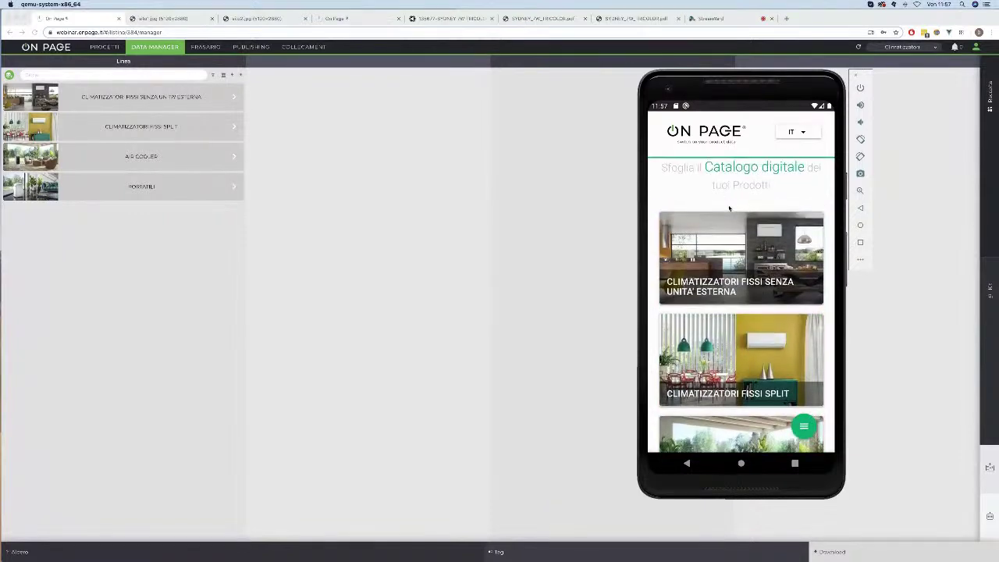
left_click(712, 269)
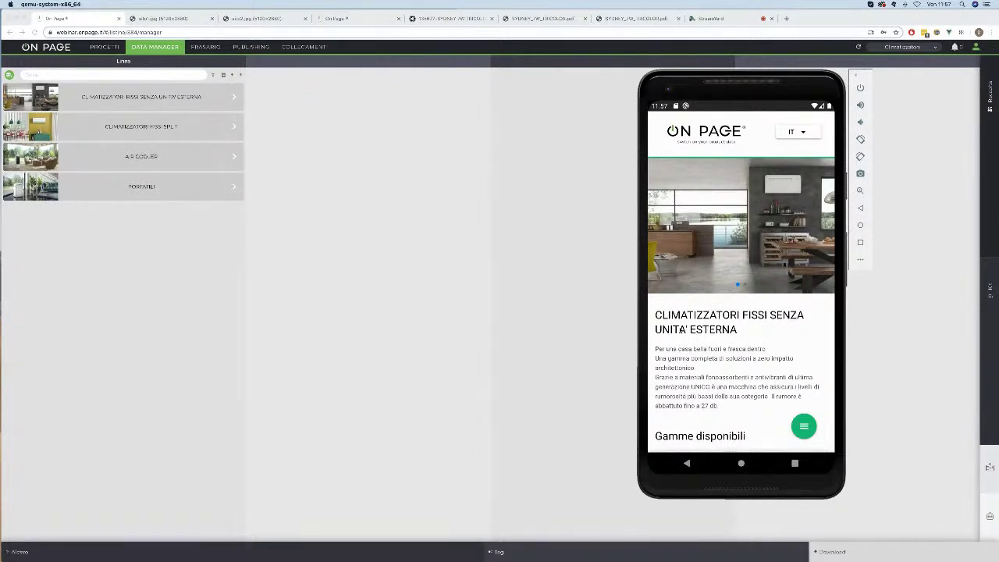
In the browser's data manager, append "Test di prova" to the Italian name of CLIMATIZZATORI FISSI SENZA UNITA' ESTERNA and save the line
left_click(370, 216)
left_click(176, 102)
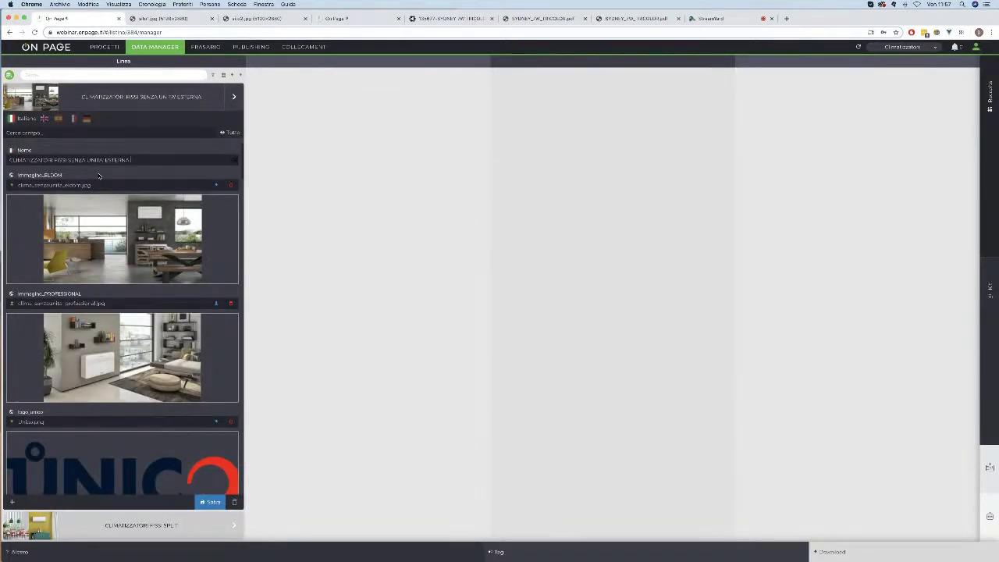
type("st di prova")
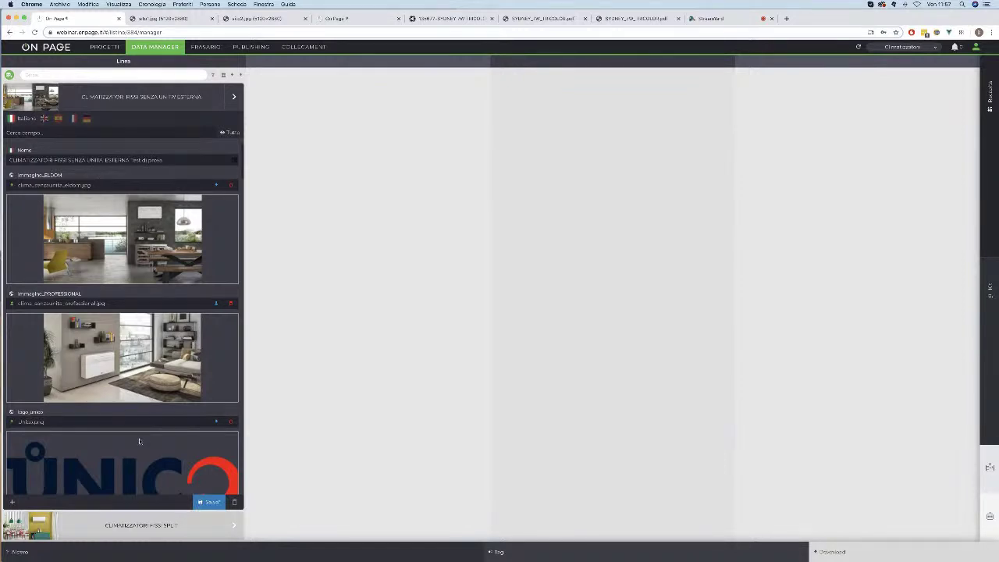
left_click(209, 502)
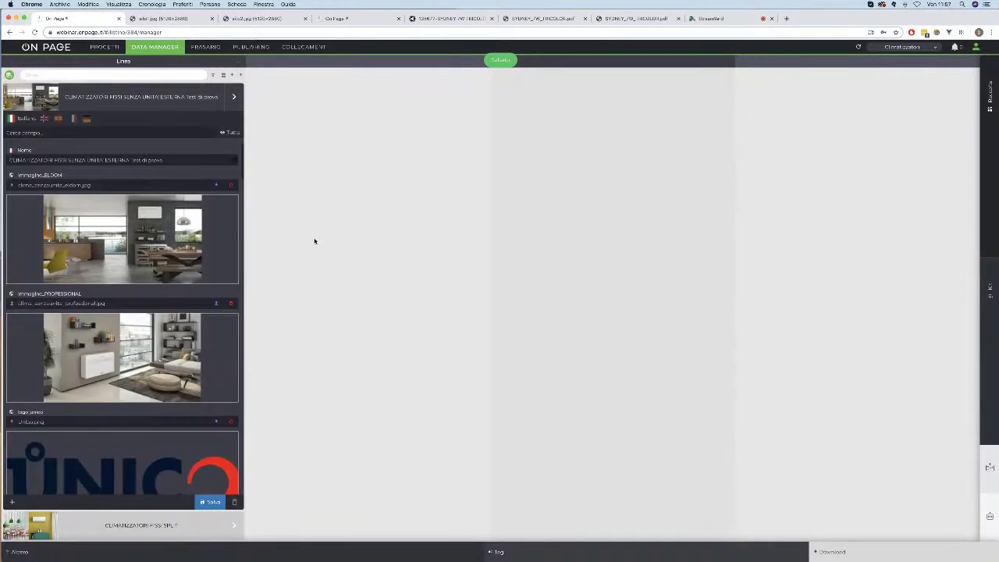
Open the App Mobile connection and regenerate its database
left_click(302, 47)
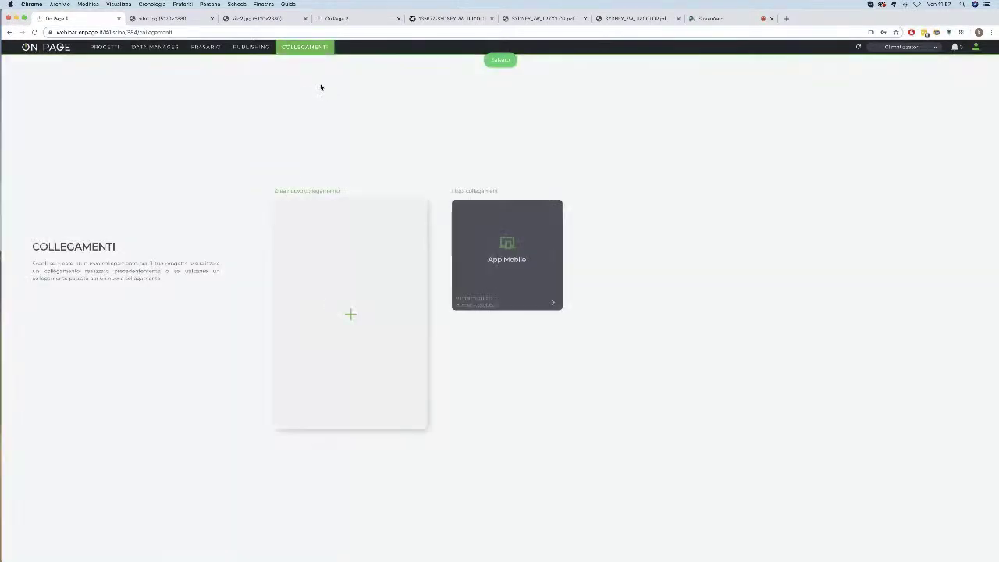
left_click(511, 250)
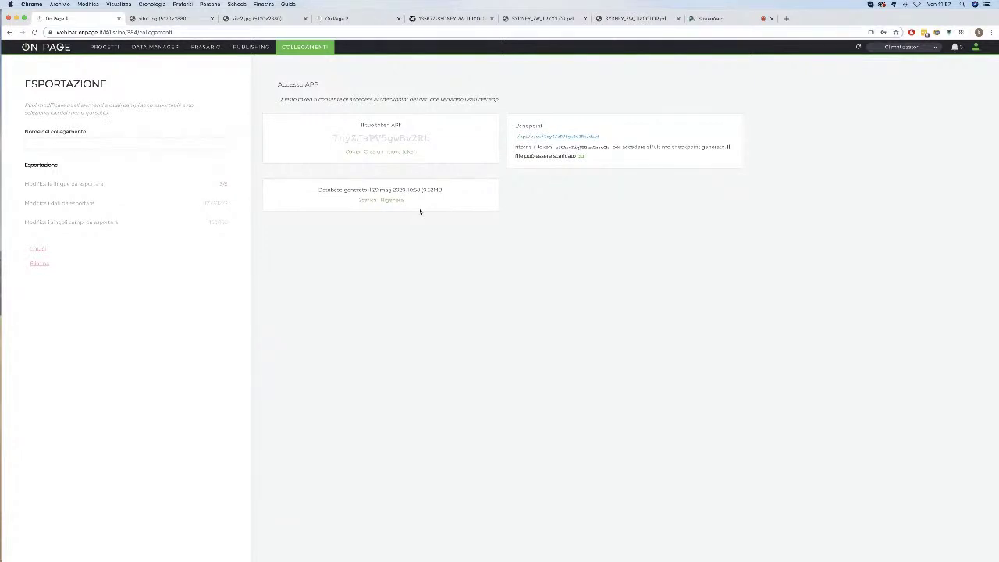
left_click(391, 201)
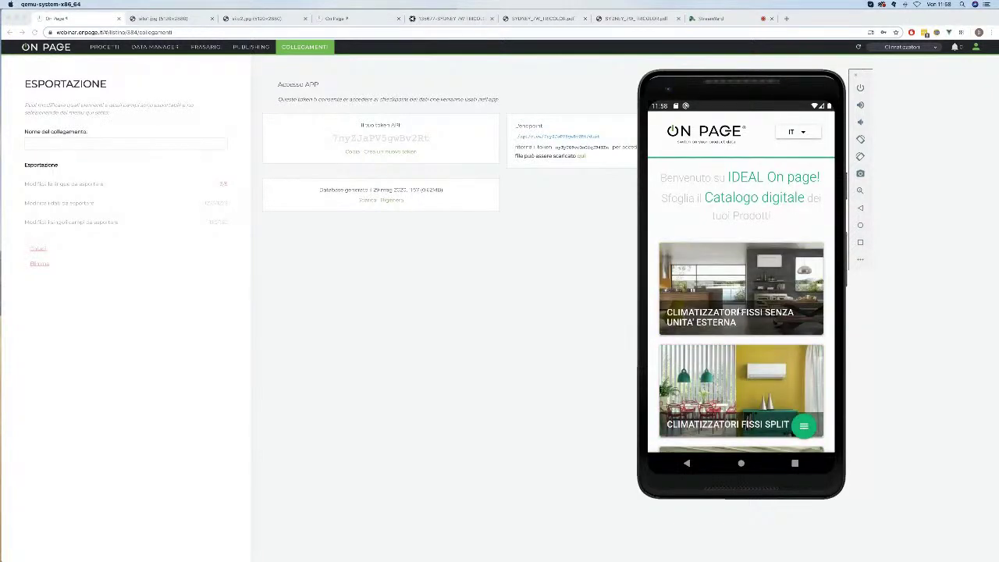
Check the updated line name in the phone emulator's product list, then return to the connection's export page in the browser
scroll(747, 368, "down", 3)
scroll(812, 336, "up", 3)
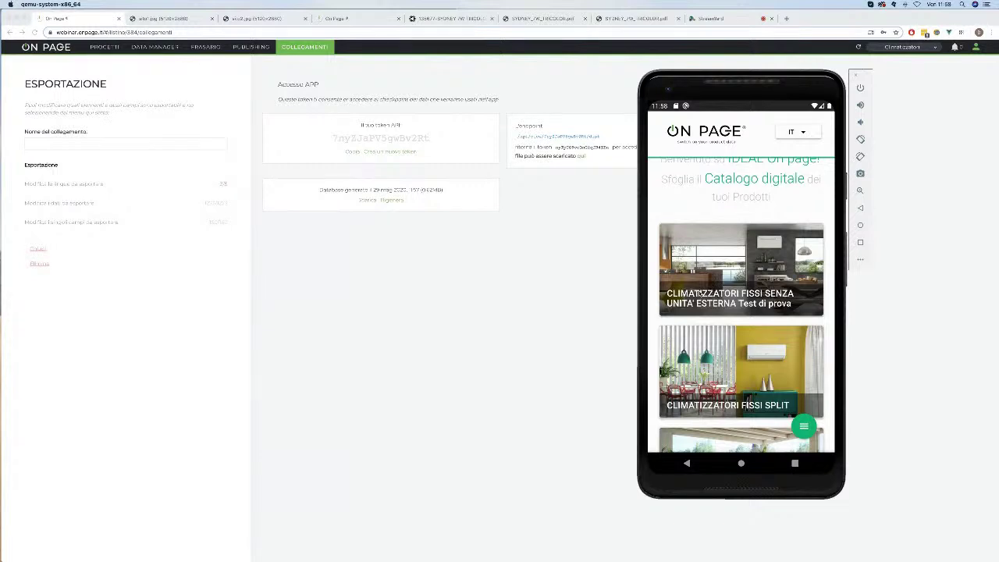
scroll(707, 219, "down", 5)
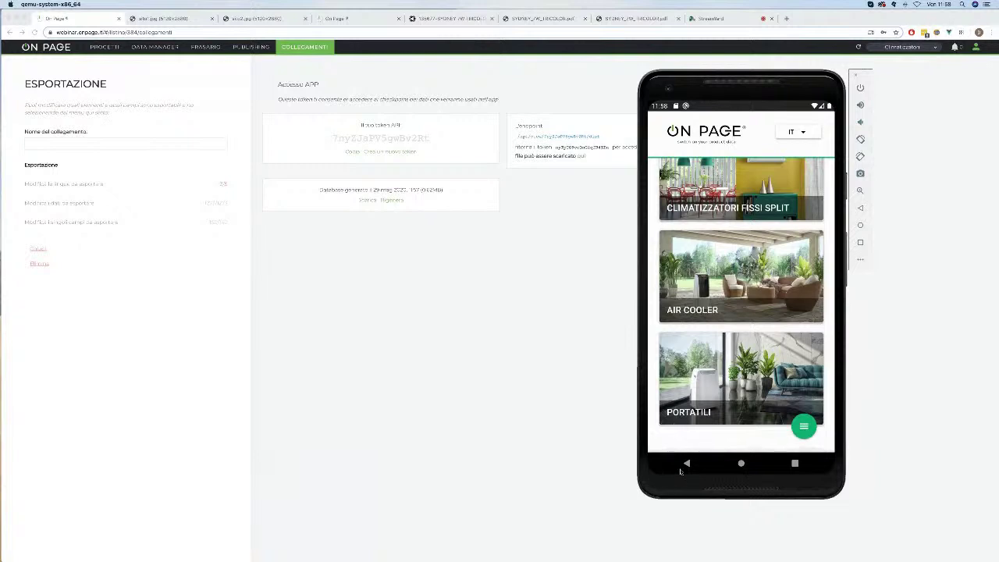
scroll(715, 219, "up", 5)
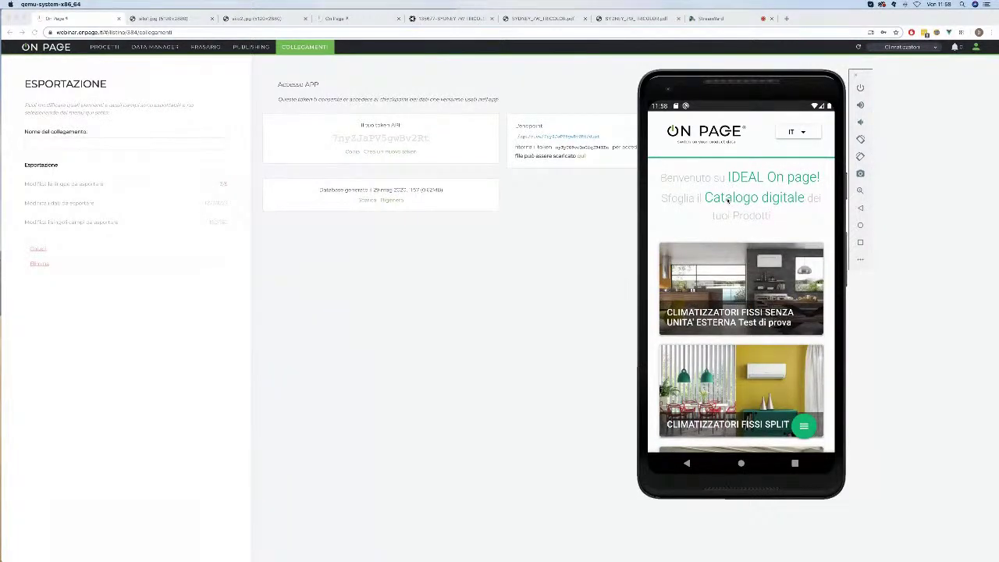
left_click(439, 261)
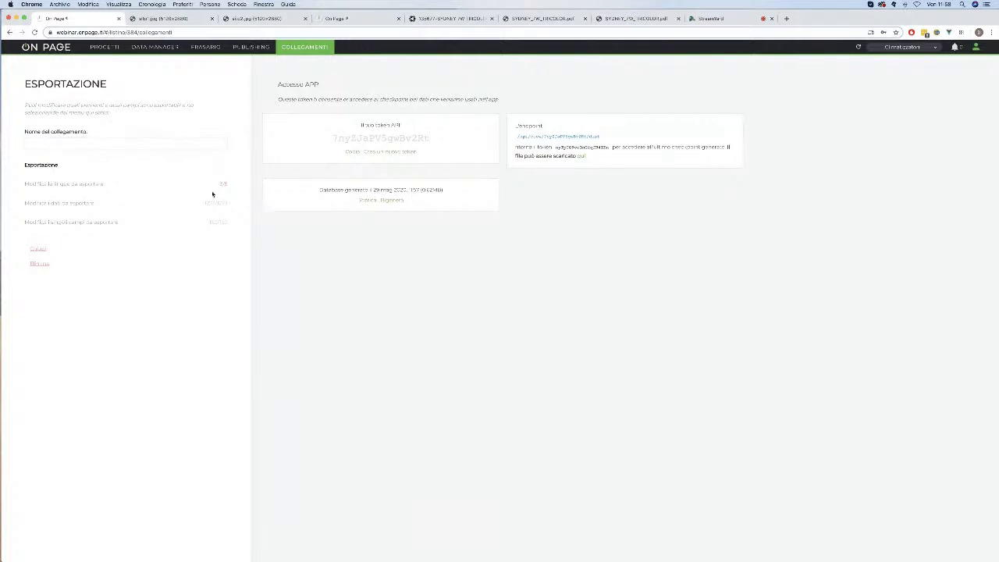
Review the export's language settings, then expand its exportable data through the first CLIMATIZZATORI FISSI line to the Unico Air families
left_click(108, 147)
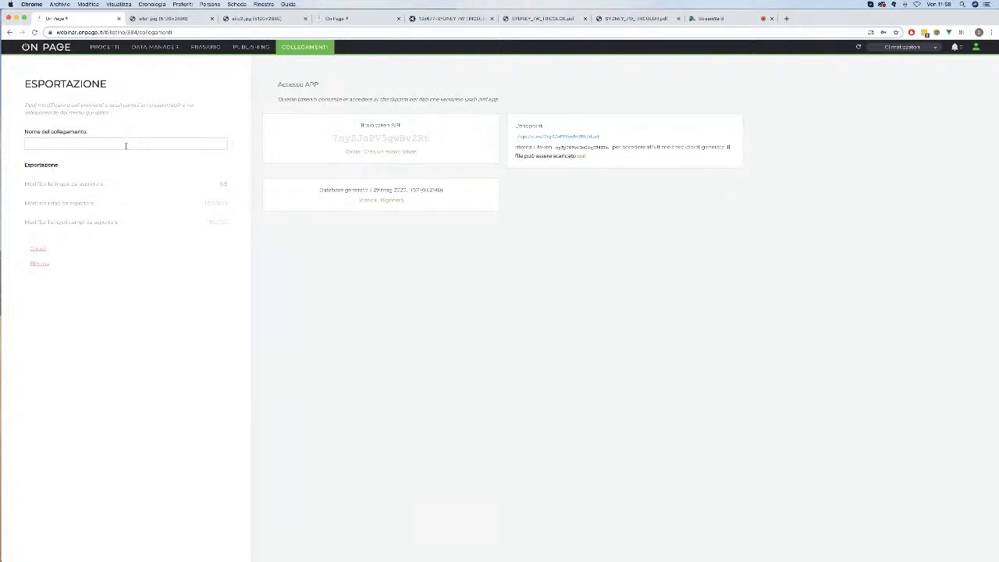
left_click(89, 186)
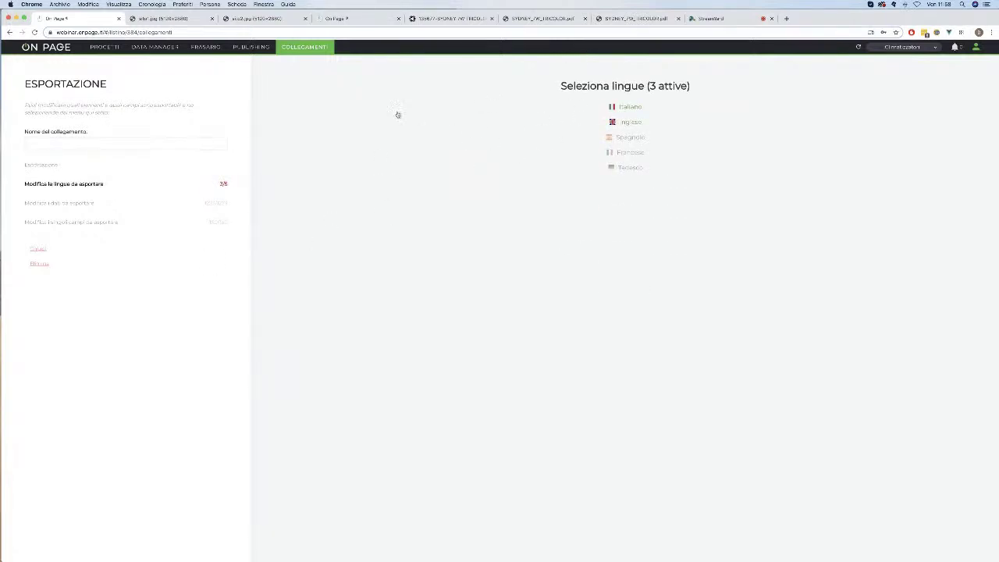
left_click(64, 203)
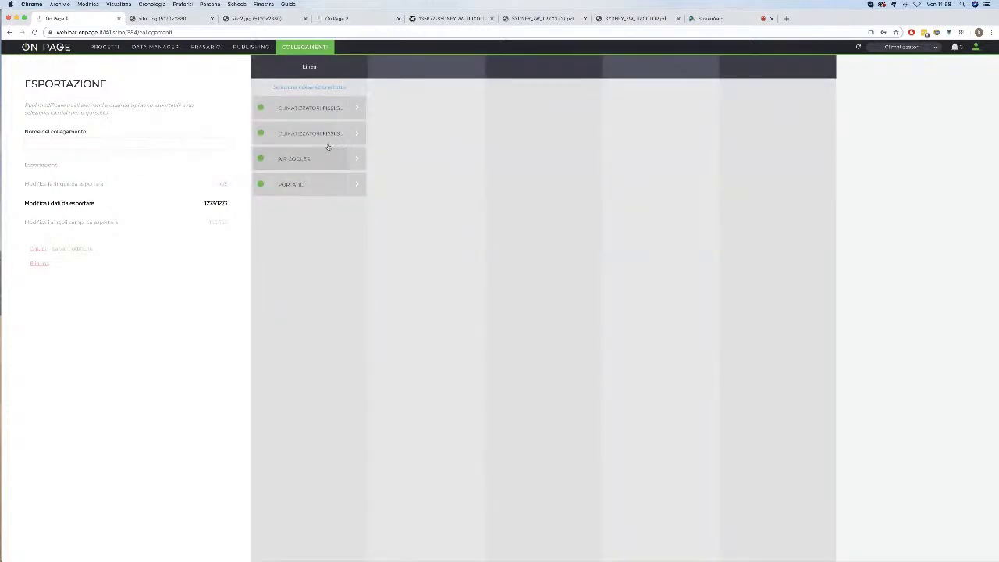
left_click(353, 109)
left_click(474, 108)
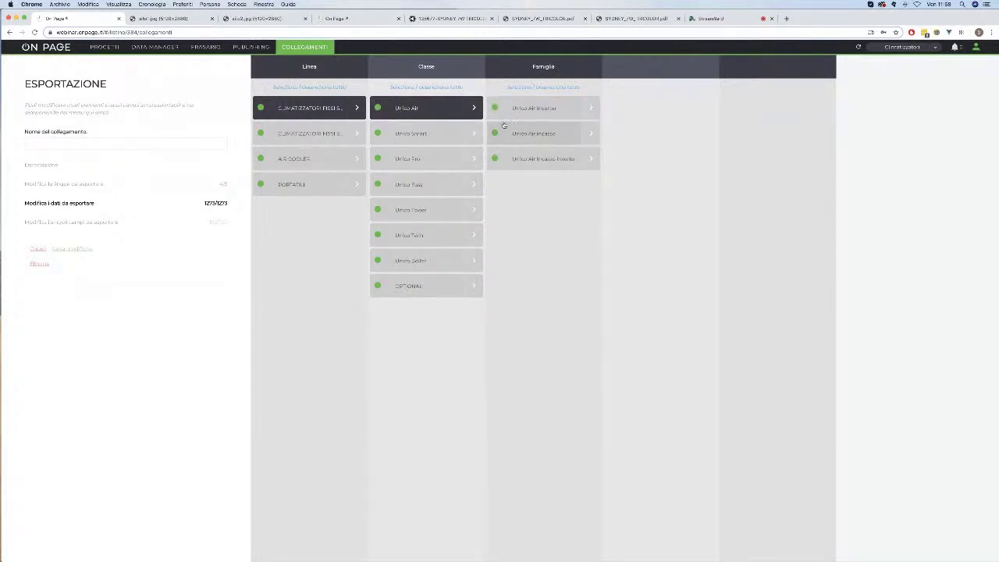
Try excluding the two Unico Air Incasso families from the export and include them again
left_click(494, 133)
left_click(495, 158)
left_click(529, 136)
left_click(527, 160)
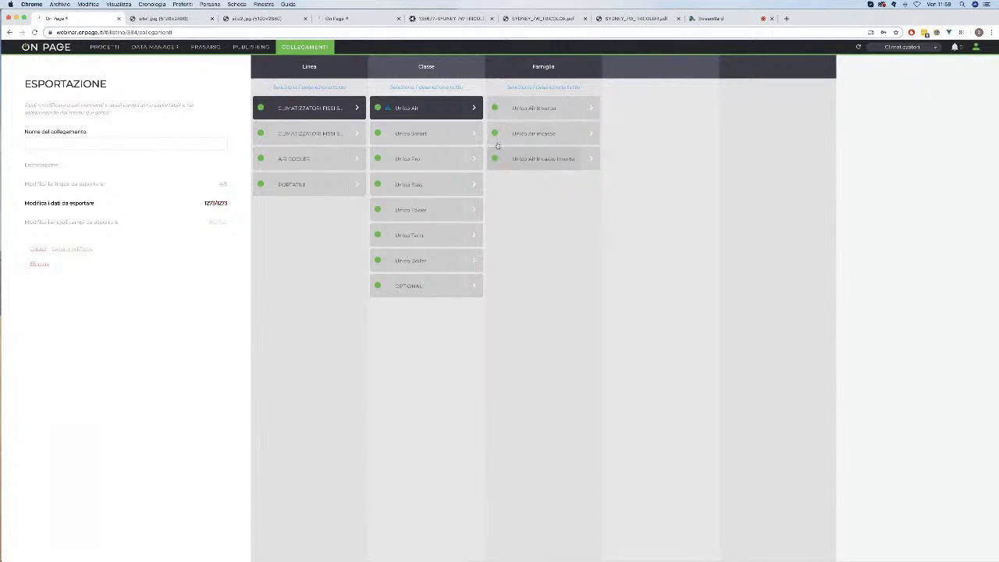
Review the individual fields available for export, then return to the data selection in the browser
left_click(96, 223)
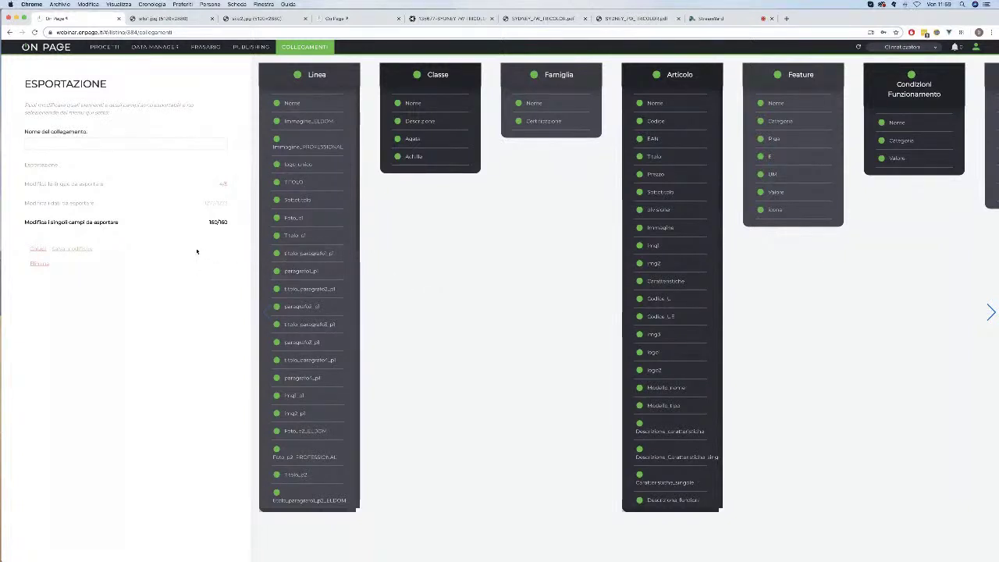
left_click(186, 203)
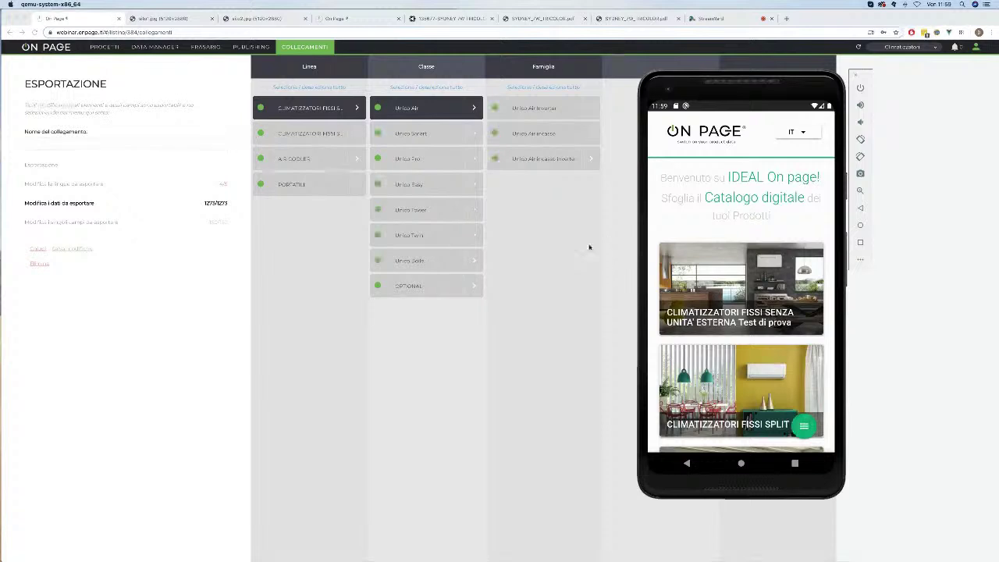
left_click(551, 244)
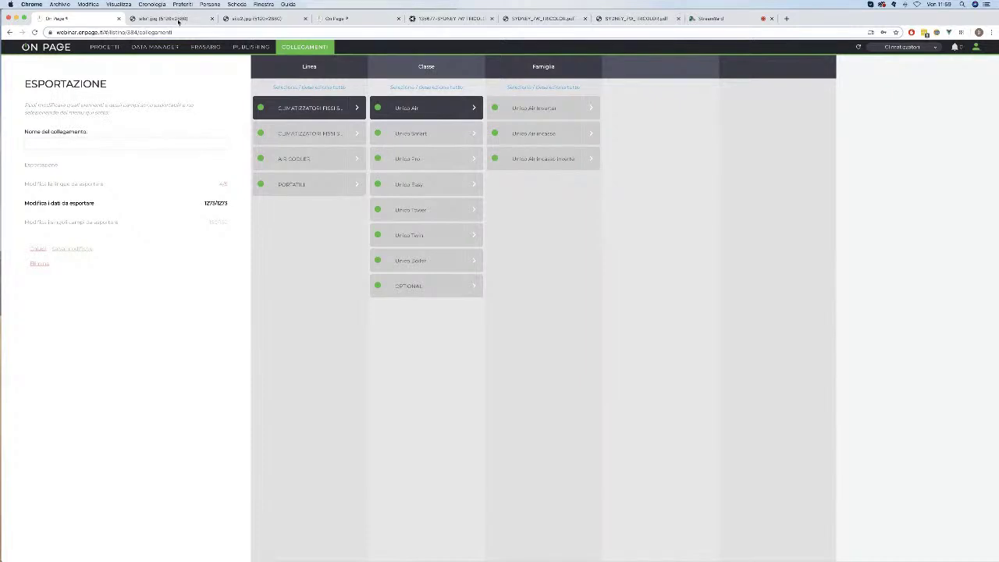
View the website technical-data tables in the images site1.jpg and site2.jpg
left_click(178, 20)
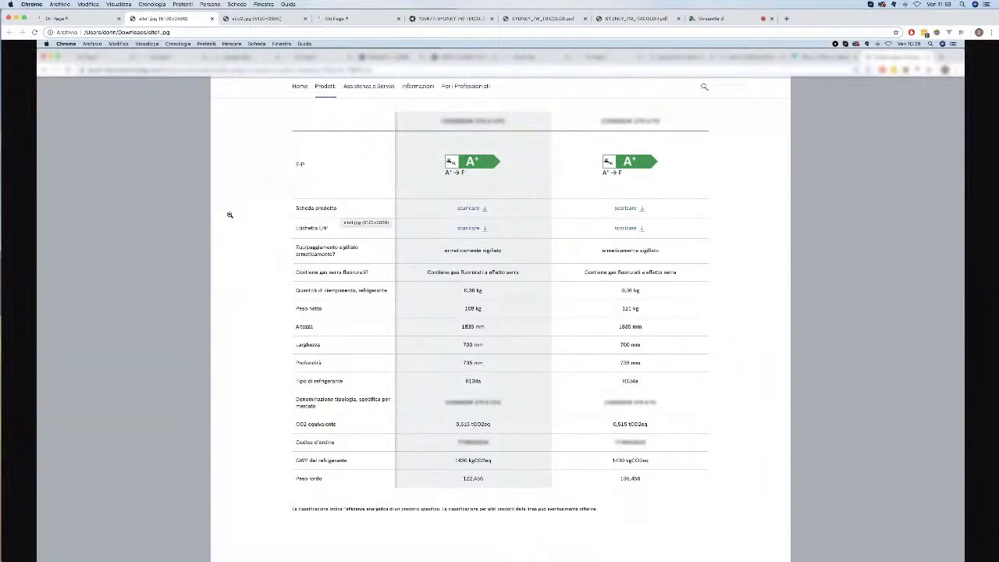
left_click(265, 18)
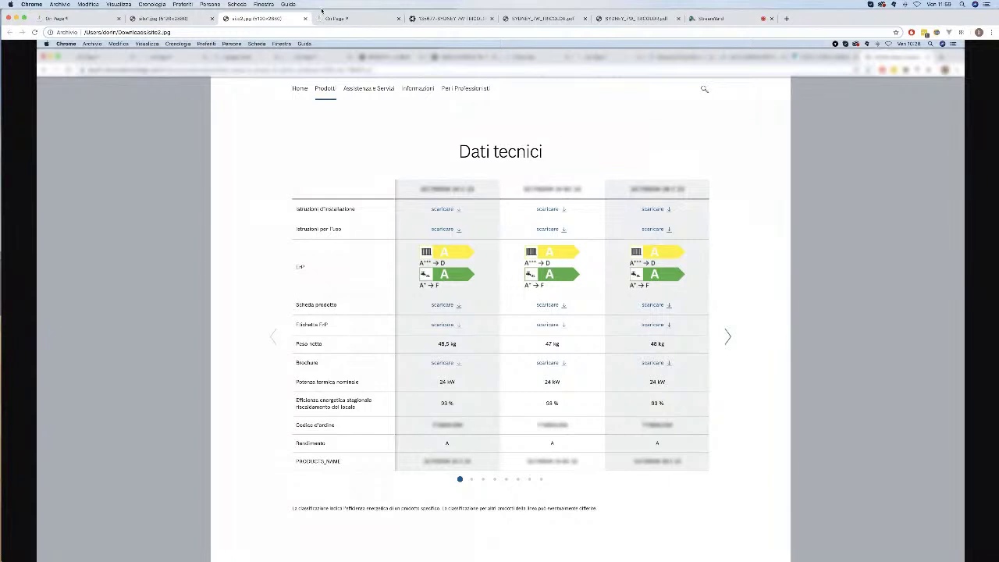
Show the lighting project's data manager, then the SYDNEY 7W TRICOLOR page on the Lampo website and open its technical sheet PDF
left_click(352, 19)
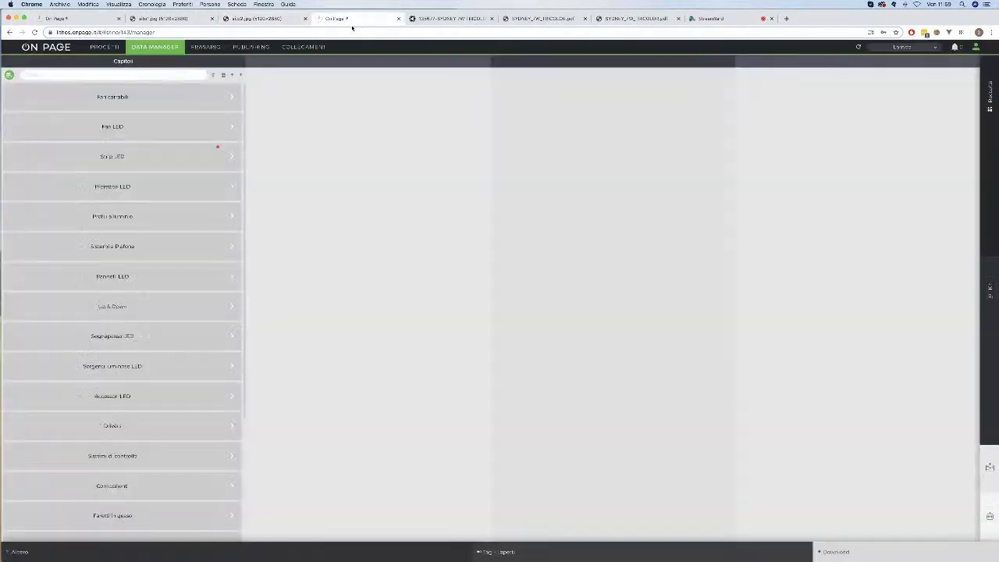
left_click(445, 18)
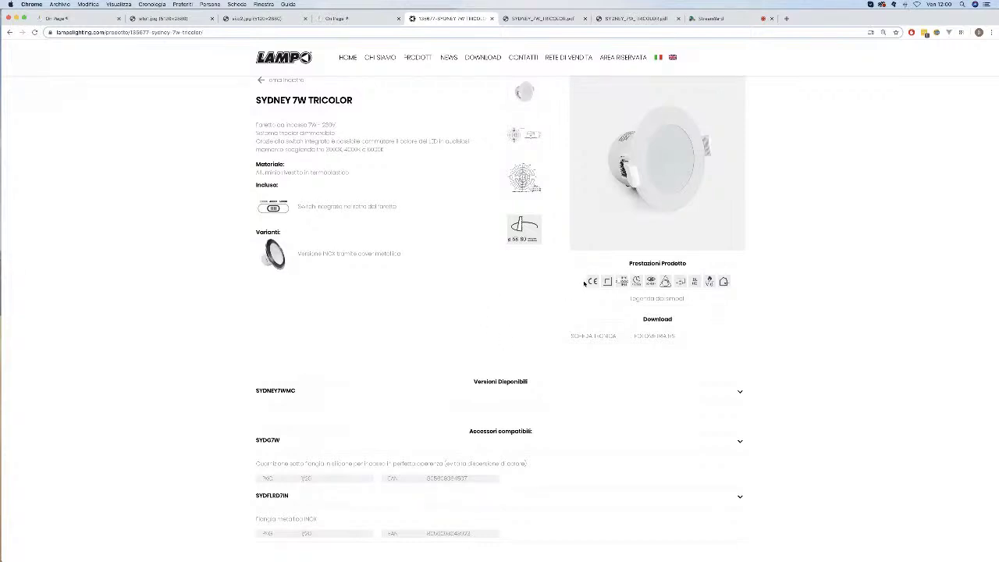
left_click(591, 335)
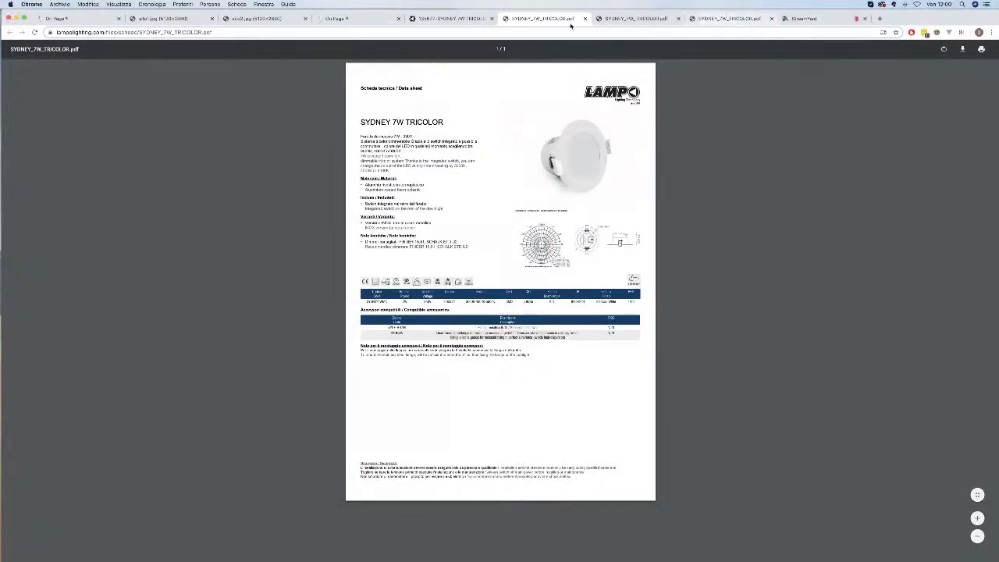
Revisit the lighting project's data manager and the site1.jpg image, then return to the air conditioner project's export page
left_click(355, 18)
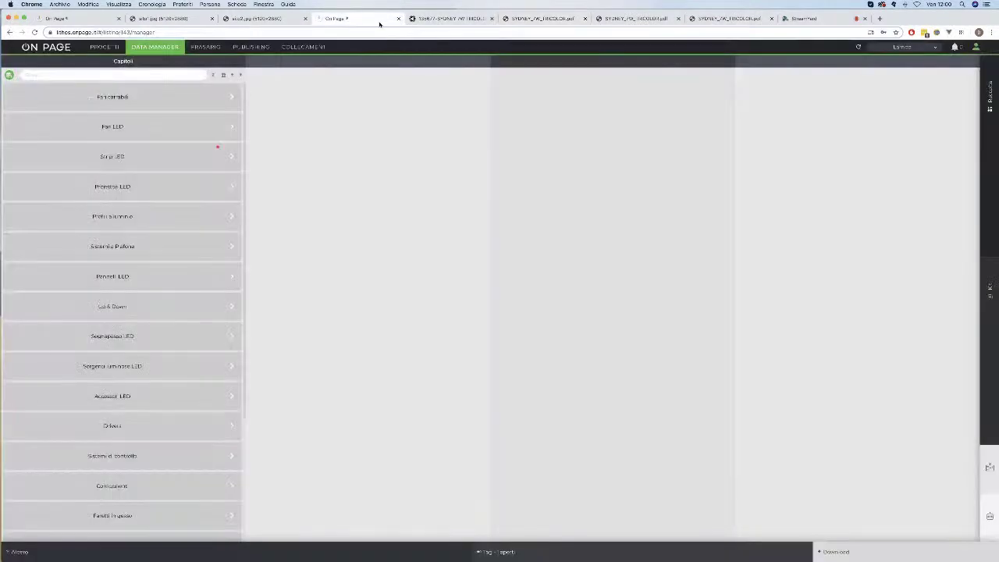
left_click(179, 18)
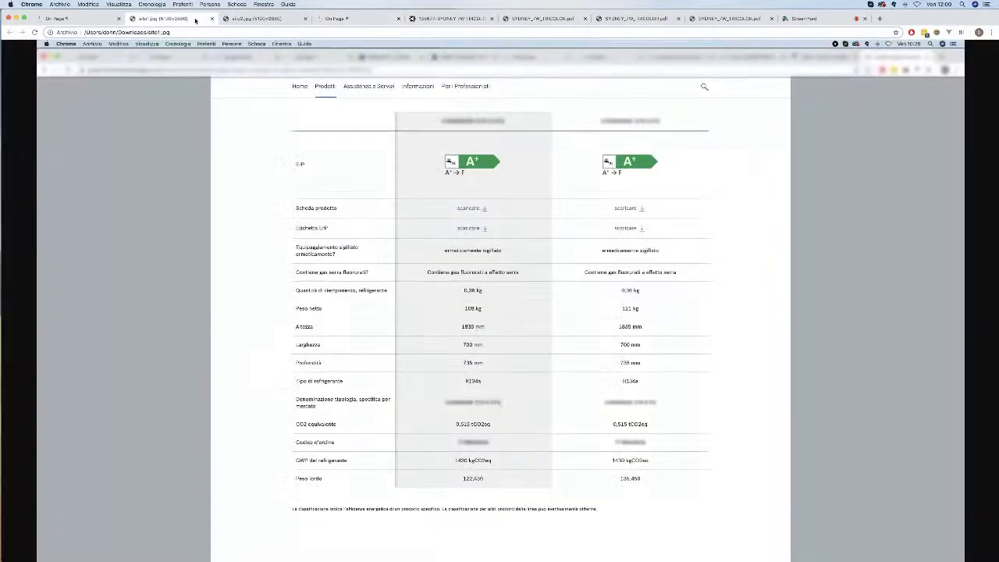
left_click(82, 19)
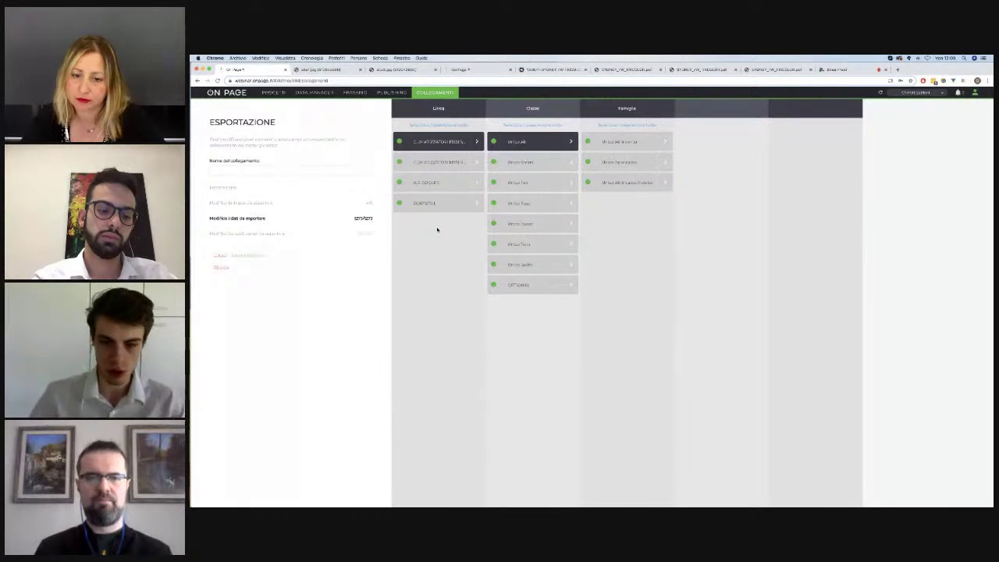
Switch to the iPad simulator to view the Yamawa app's home screen, then return to the browser
key("super+Tab")
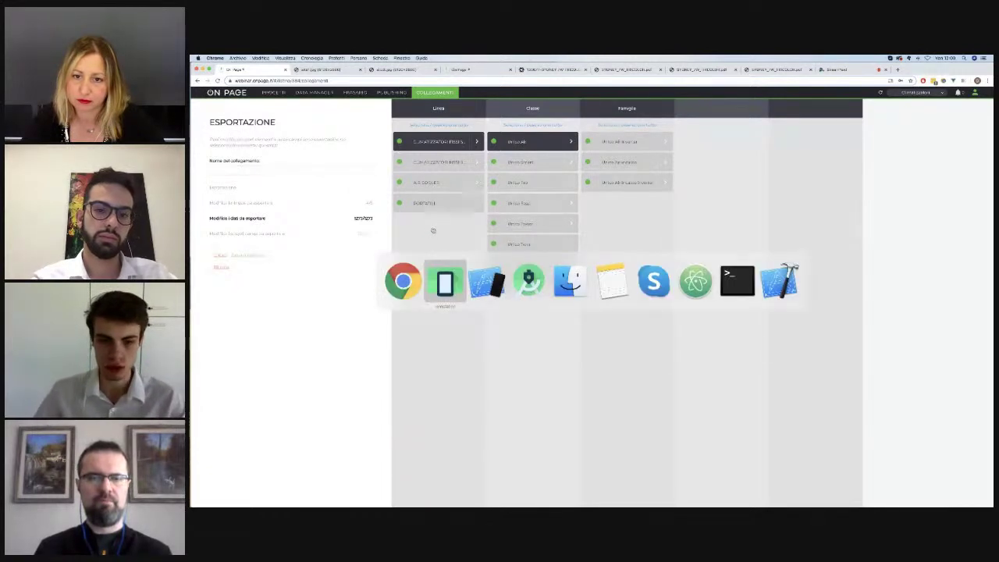
left_click(482, 283)
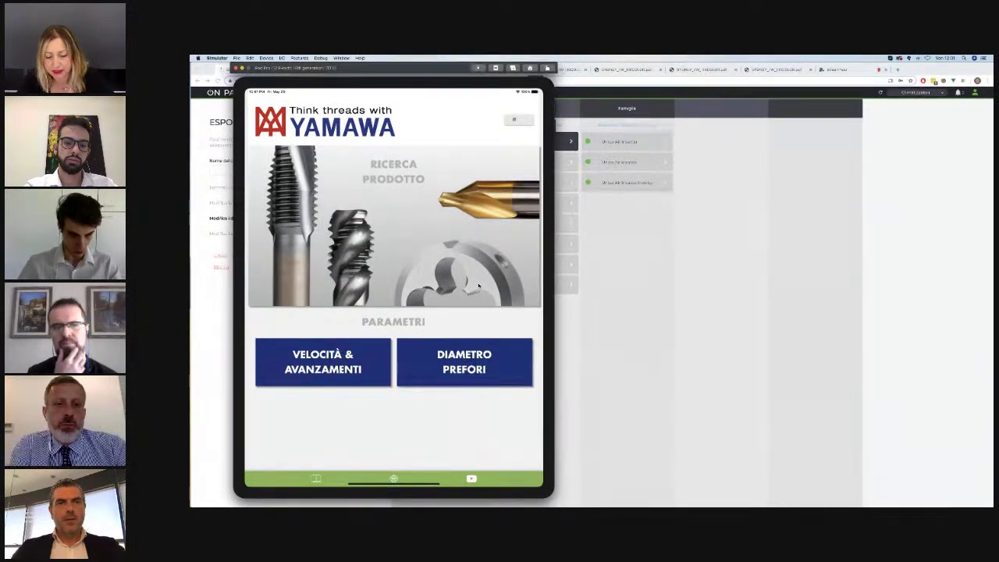
left_click(712, 277)
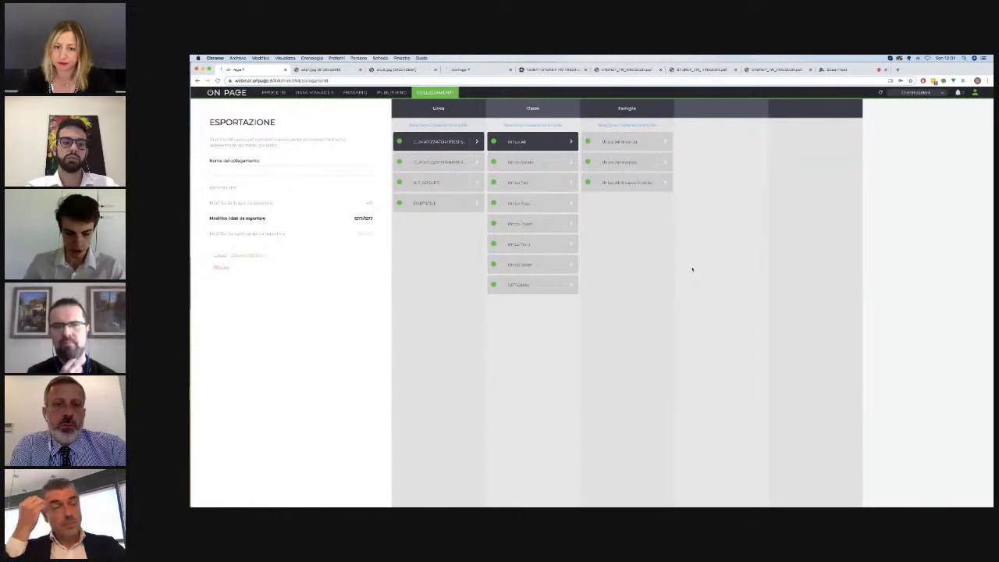
Bring the iPad simulator back to the front, shift its window slightly, and open RICERCA PRODOTTO in the Yamawa app
key("super+Tab")
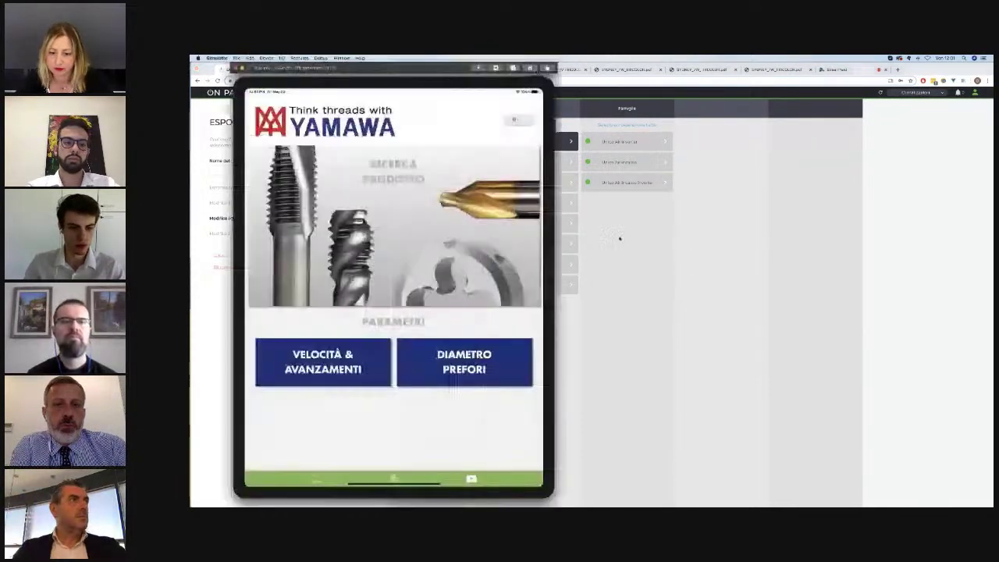
left_click_drag(373, 73, 418, 73)
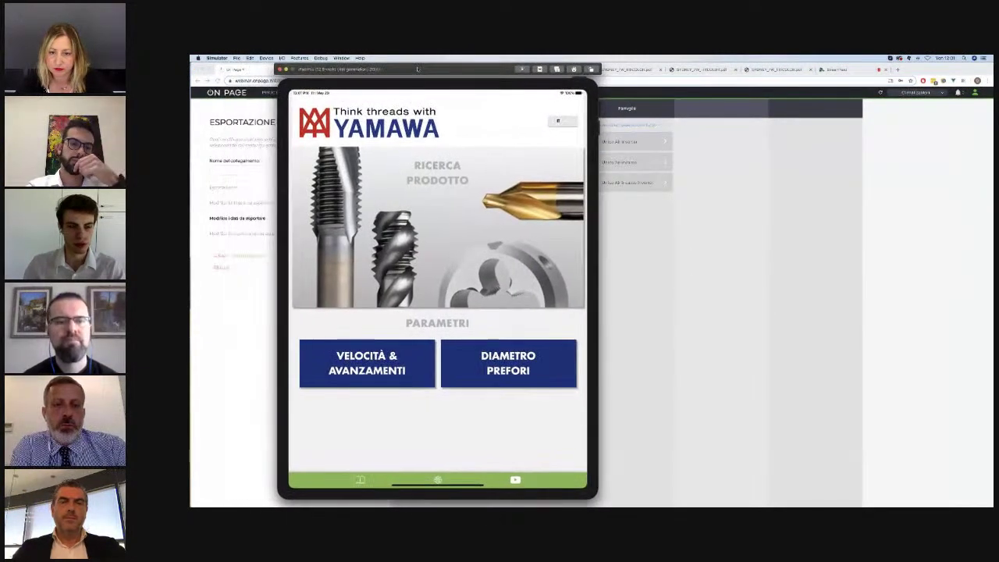
left_click(447, 192)
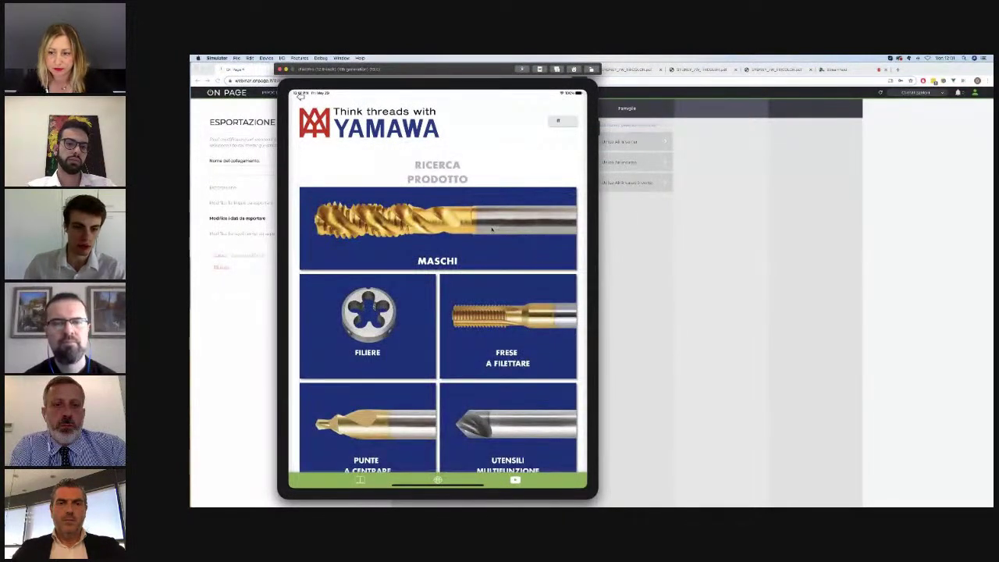